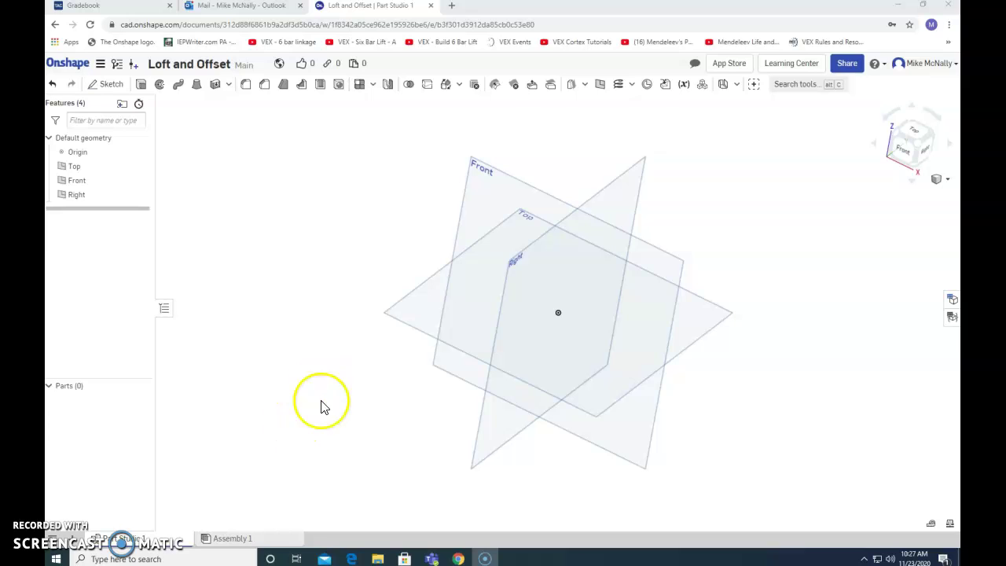
View the default planes head-on from the front, return to isometric, and select the Front plane.
click(540, 322)
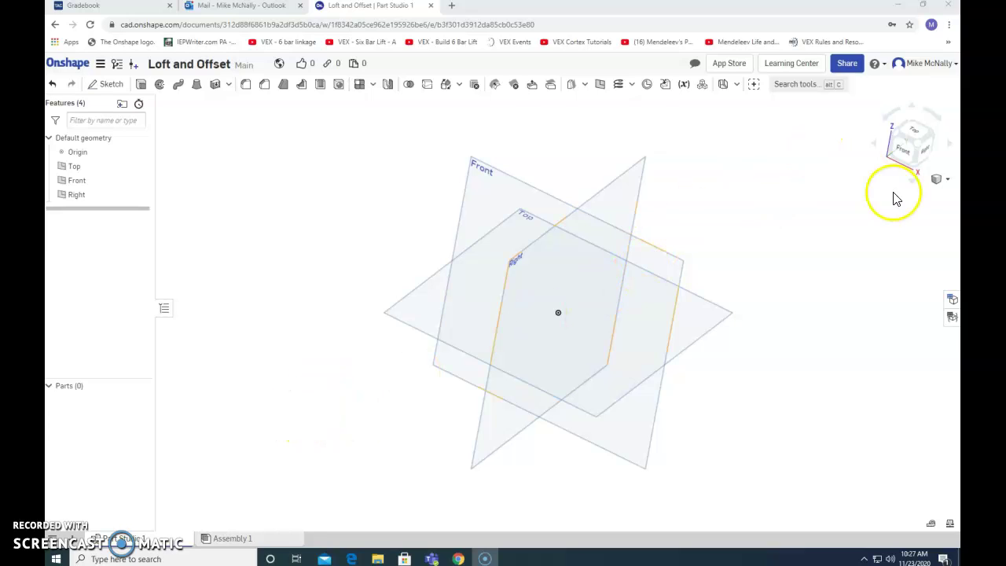
click(905, 152)
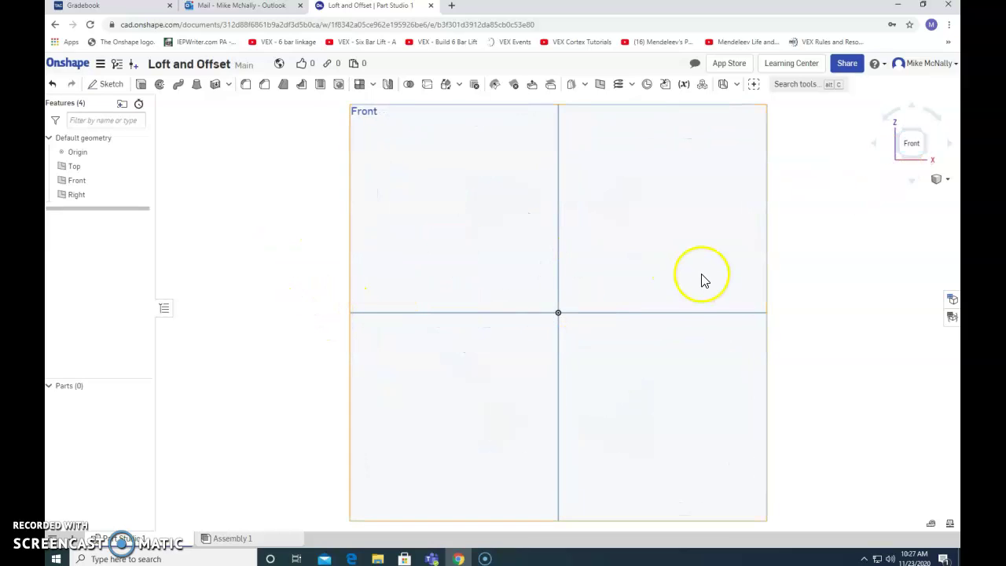
right_click(796, 241)
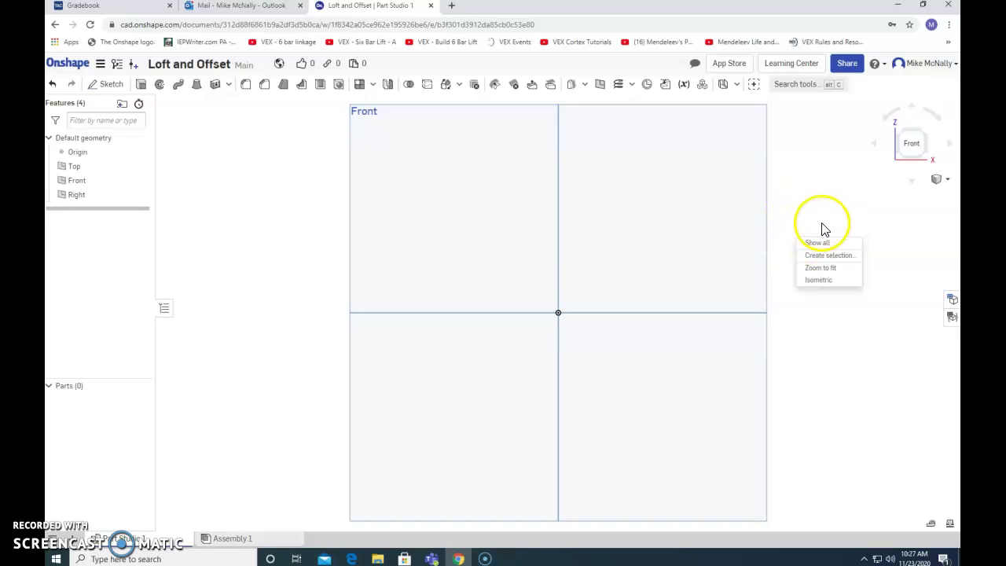
click(817, 285)
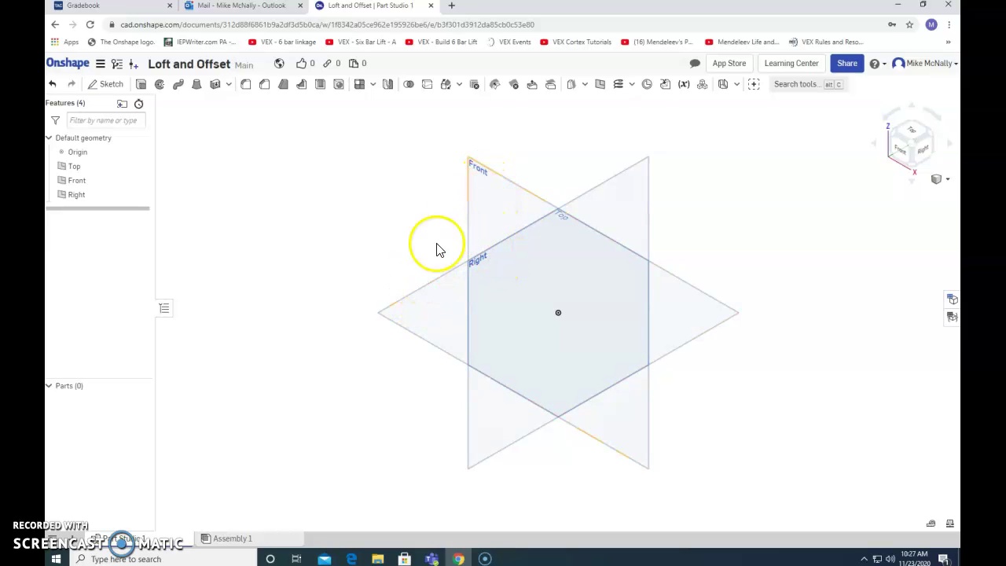
click(494, 189)
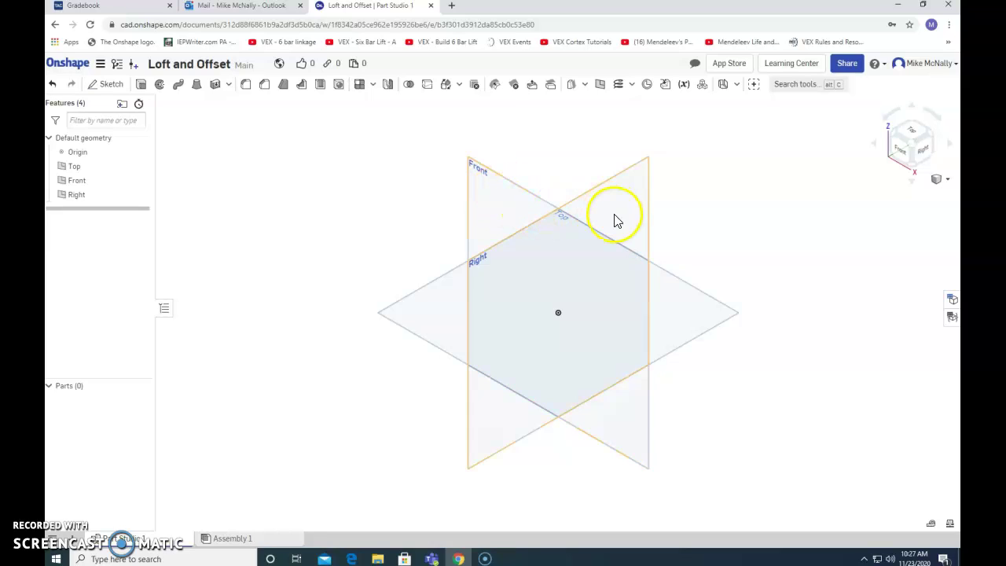
click(482, 186)
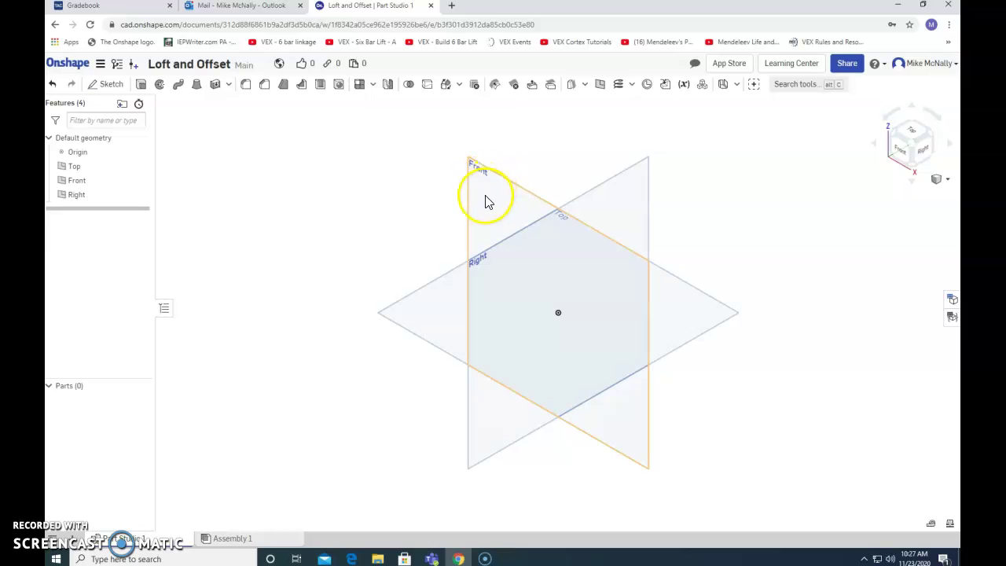
Create Plane 1 as an offset plane 4 in from the Front plane.
right_click(496, 198)
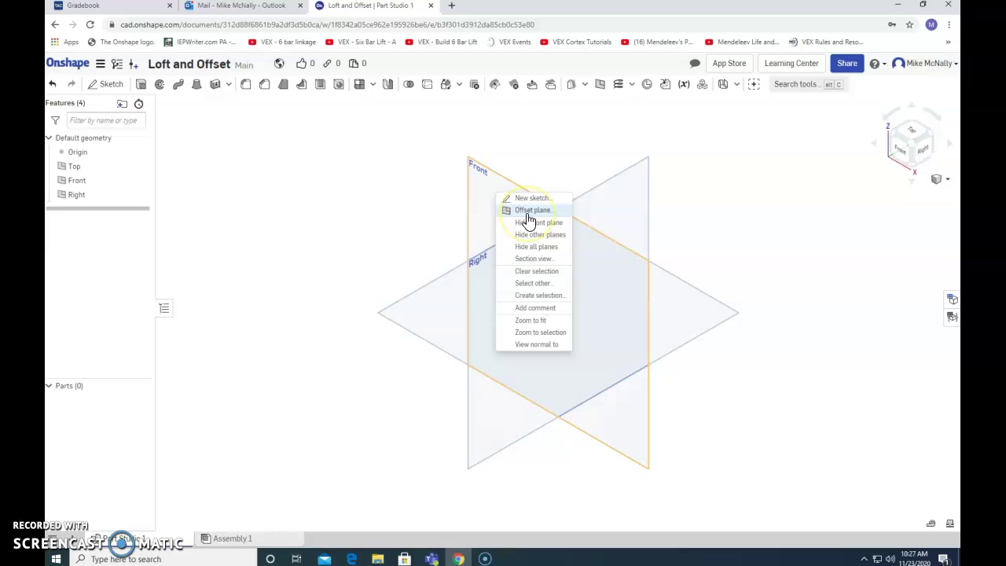
click(525, 211)
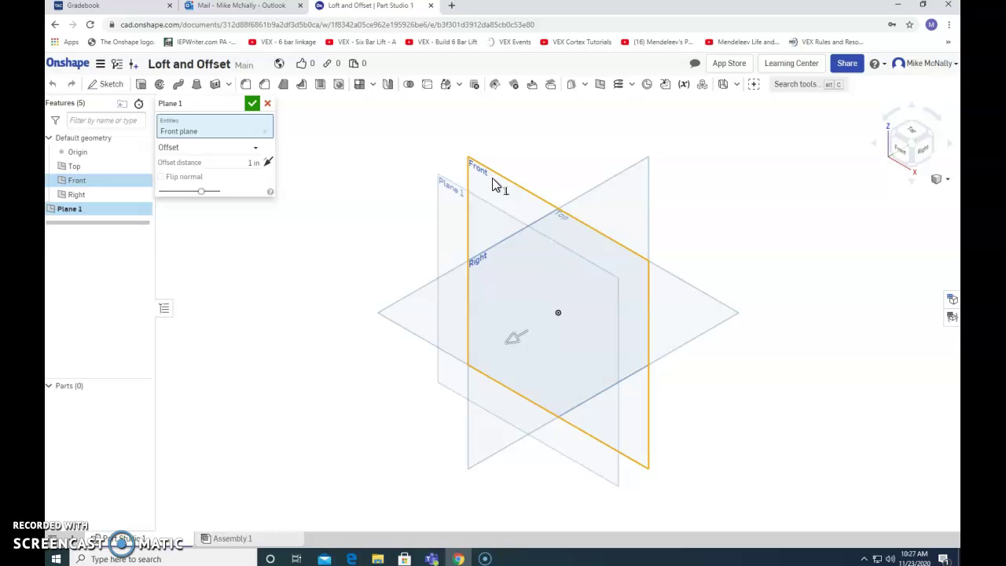
click(451, 197)
click(246, 161)
key(Return)
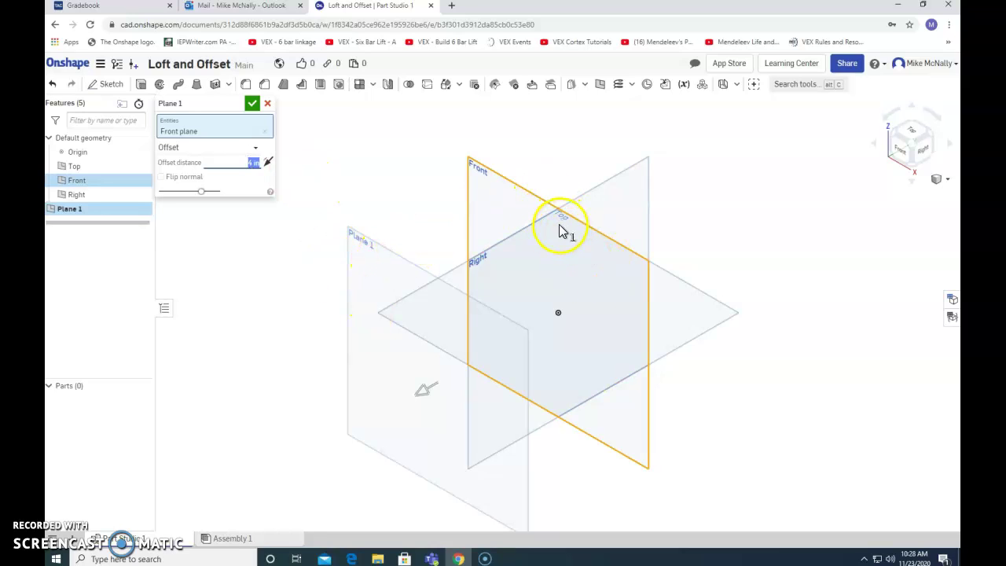
click(251, 104)
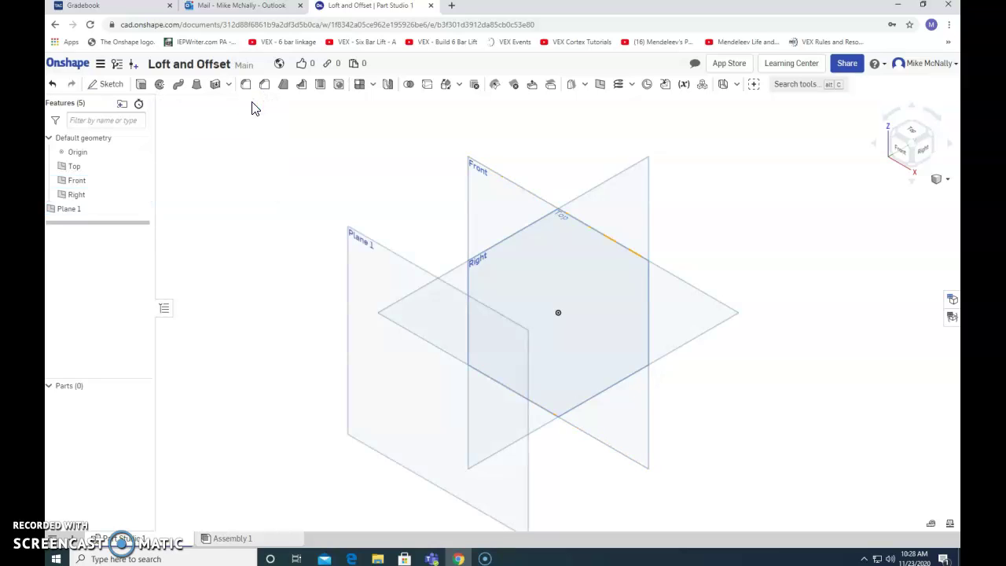
Rotate the view with the view cube arrows, then start and cancel a sketch on Plane 1.
click(952, 147)
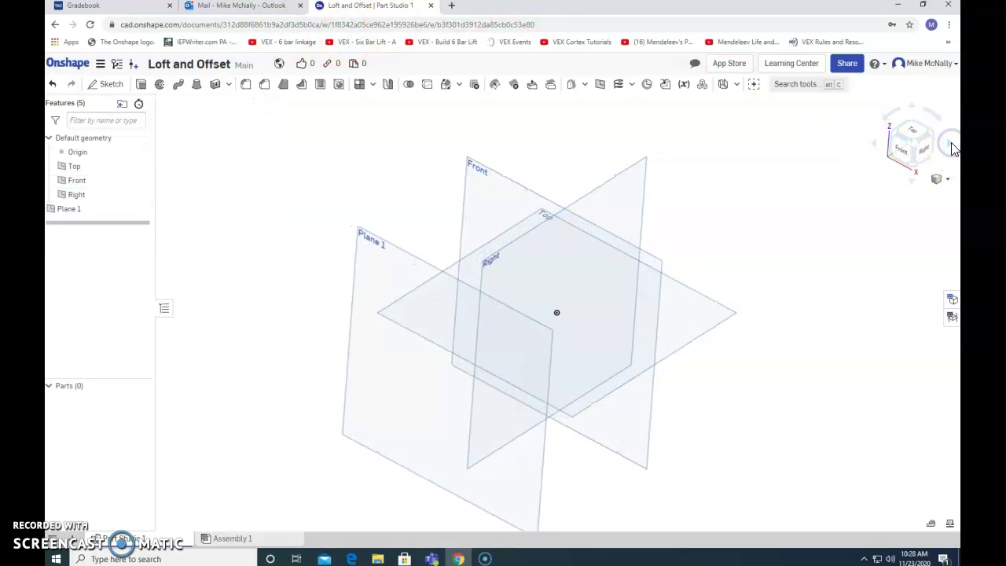
click(913, 107)
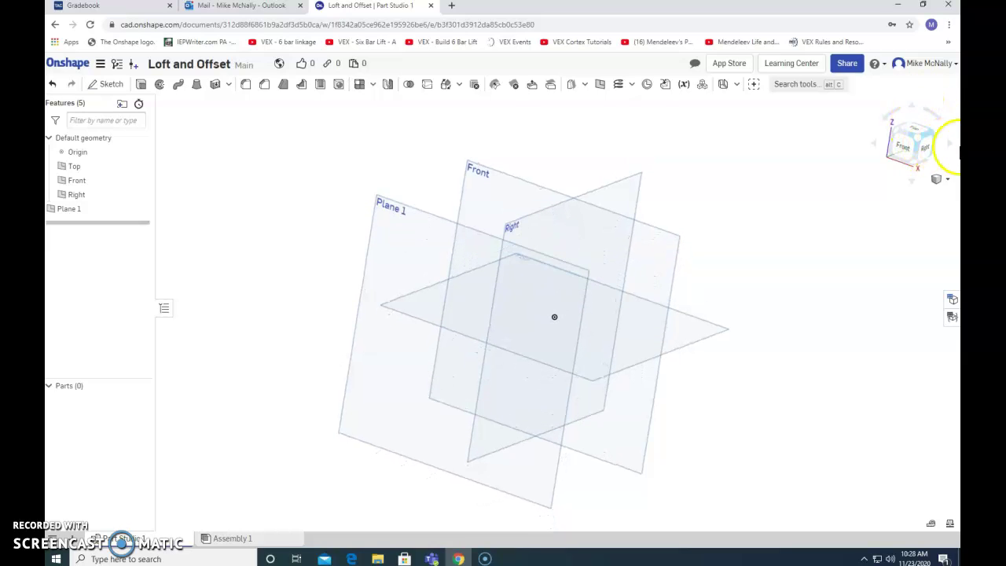
click(953, 149)
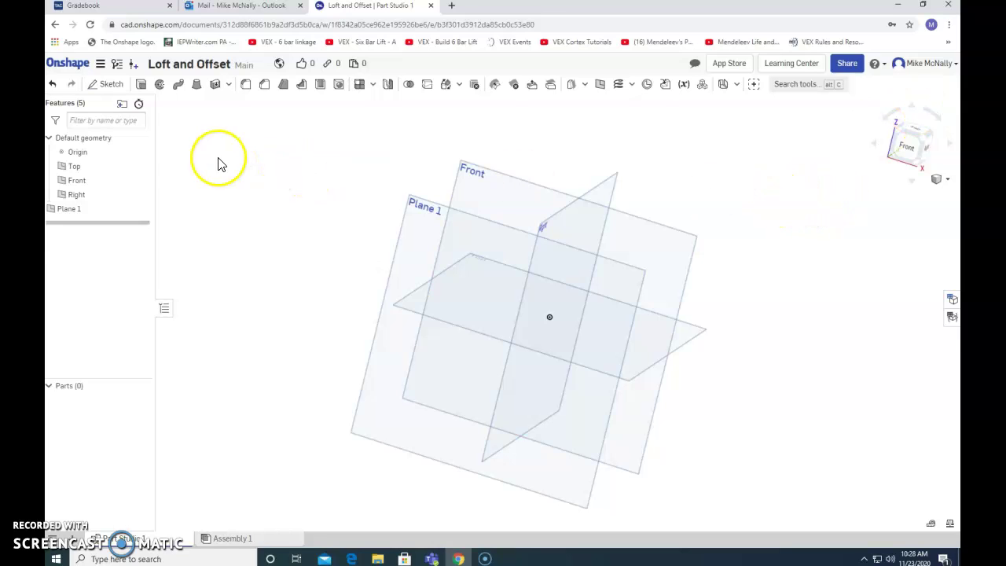
click(102, 86)
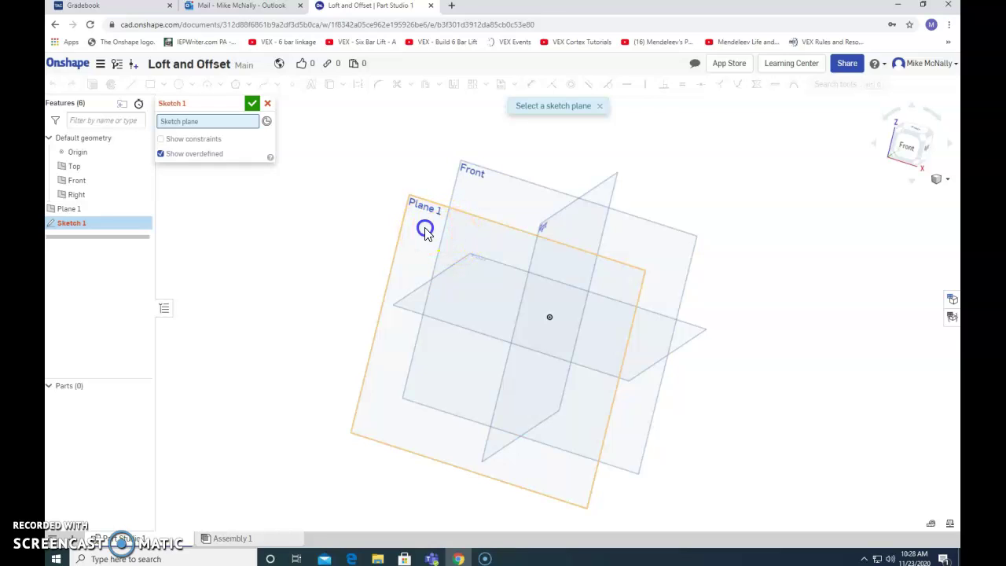
click(426, 226)
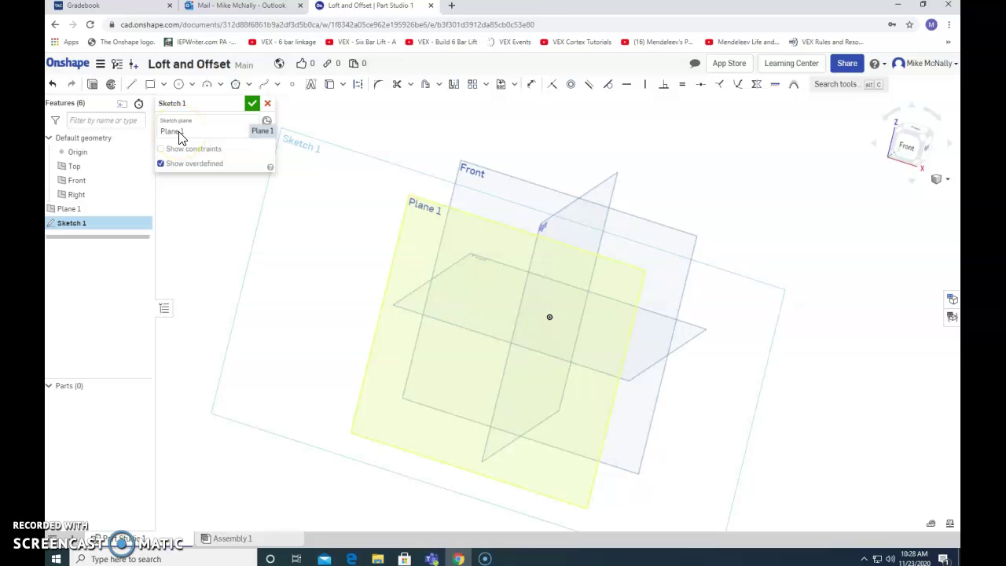
click(268, 103)
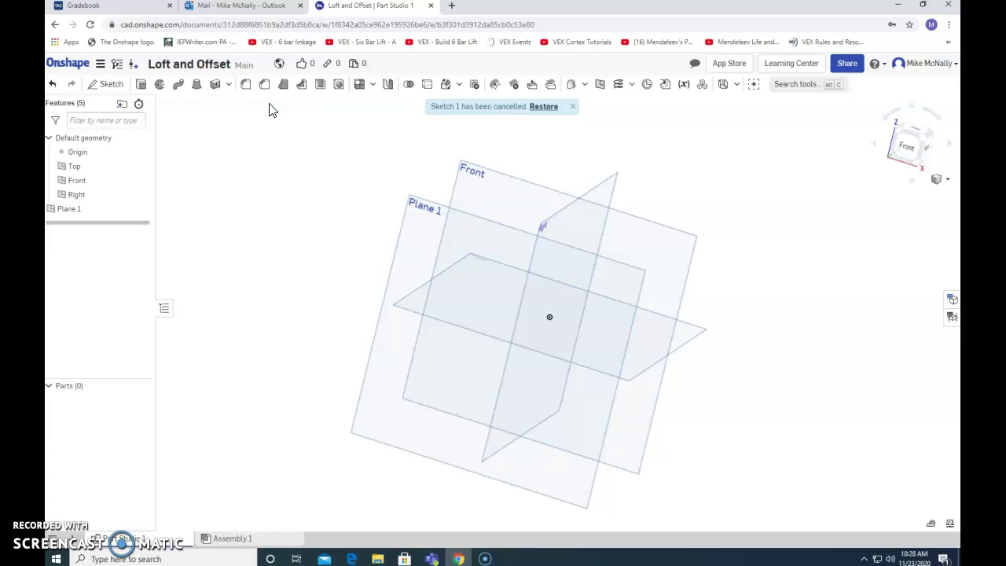
Start a sketch on the Front plane, then cancel it.
click(118, 88)
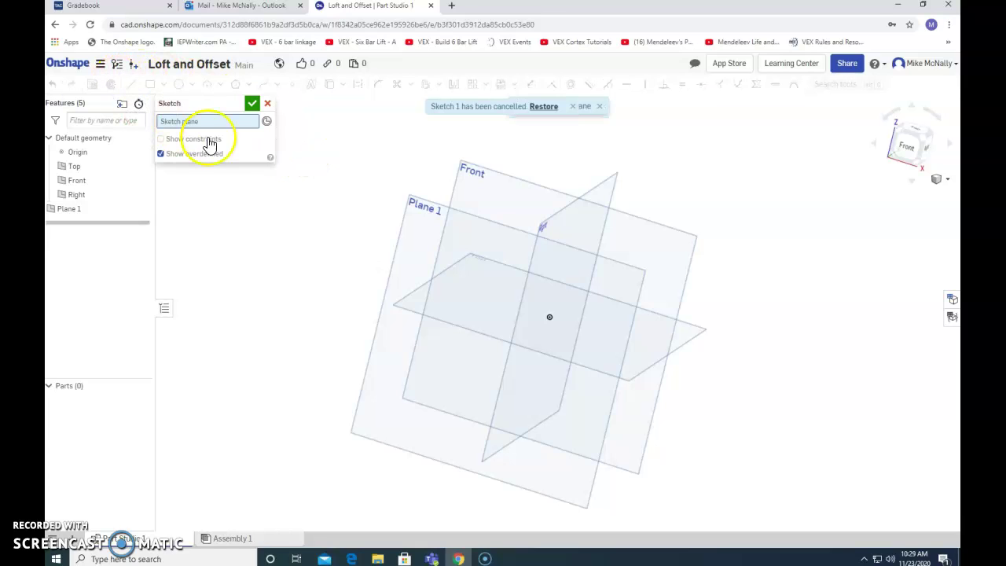
click(477, 180)
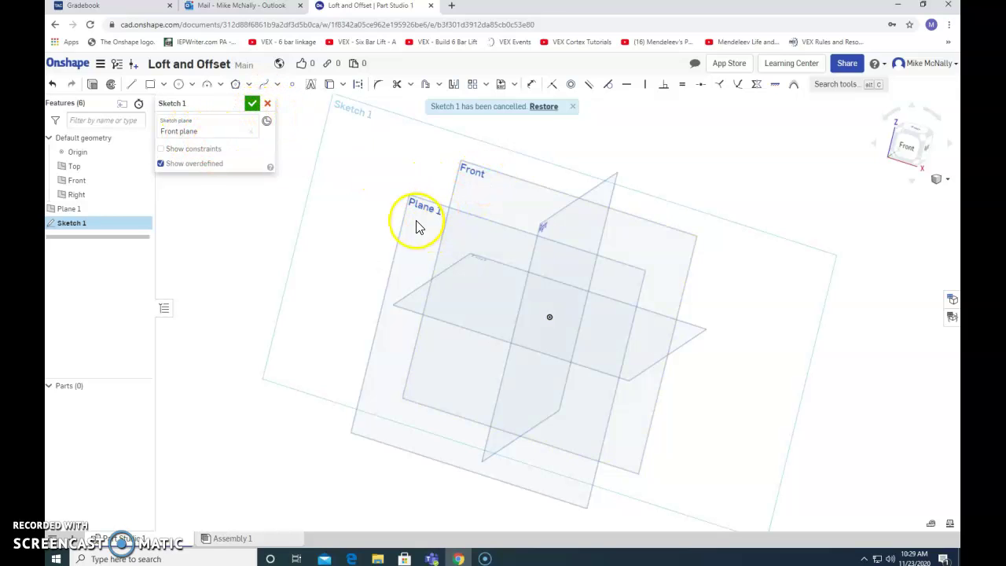
click(268, 105)
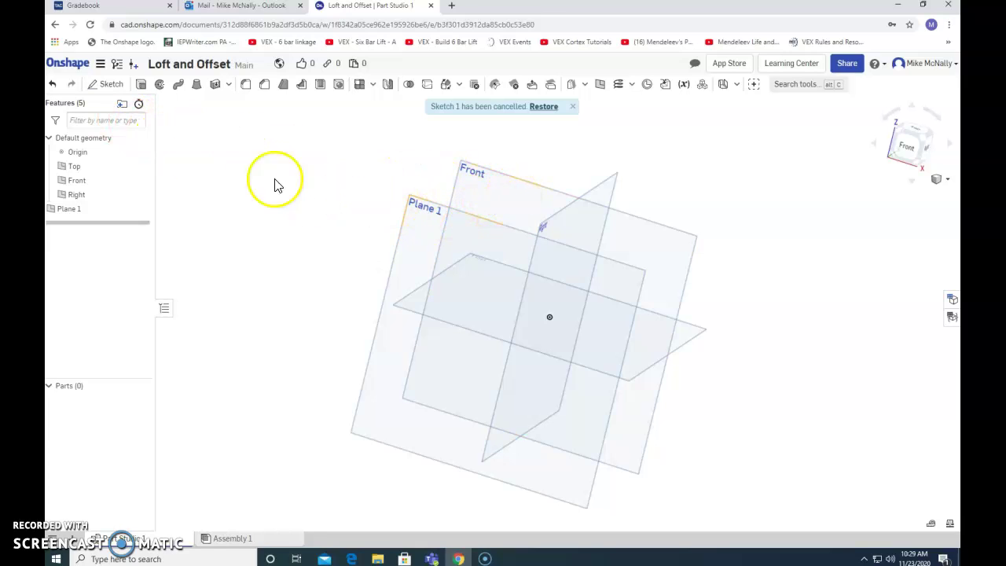
Draw a corner rectangle about 1.398 by 0.728 on the Front plane and accept Sketch 1.
click(106, 86)
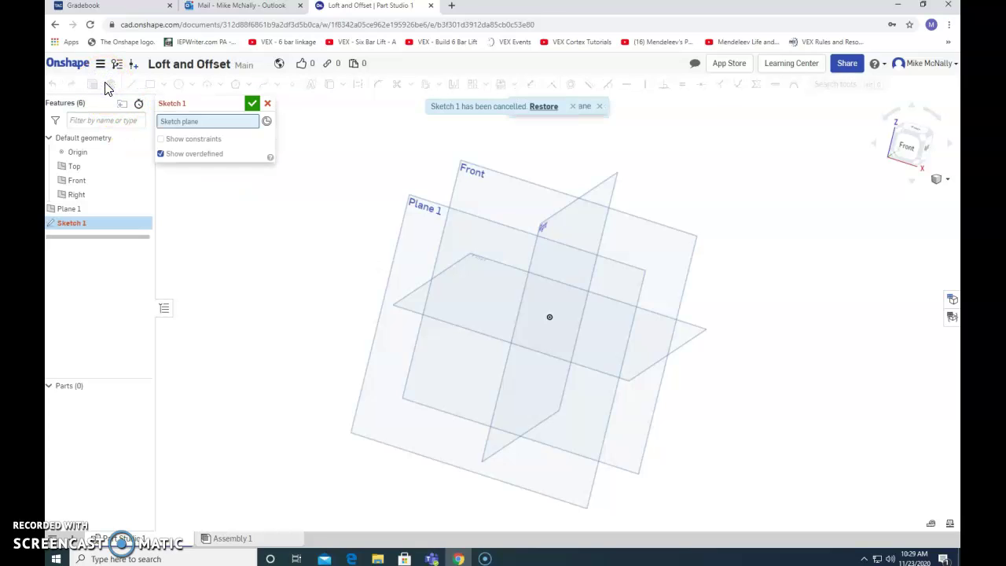
click(440, 234)
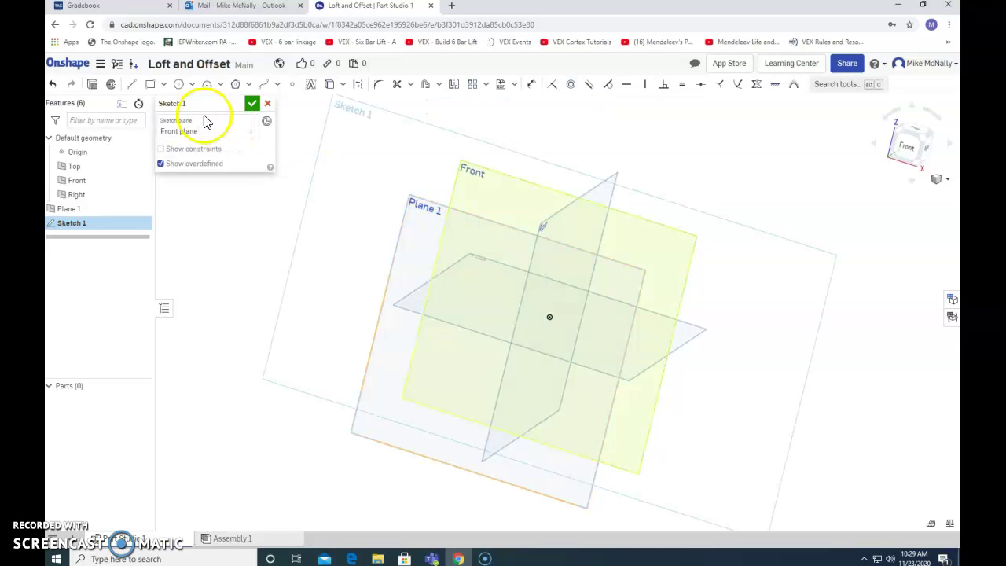
click(163, 85)
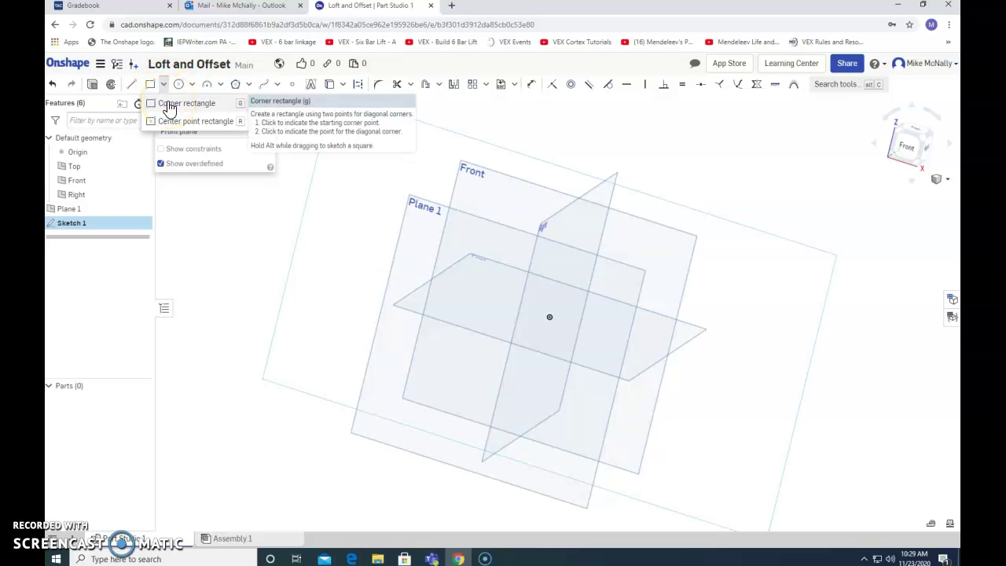
click(169, 105)
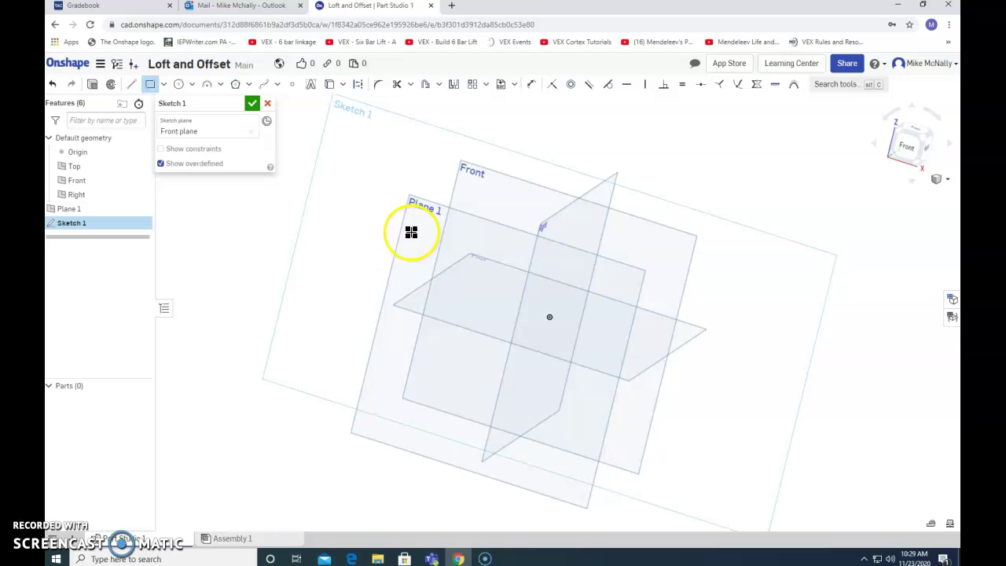
mouse_move(436, 253)
mouse_down()
mouse_move(467, 298)
mouse_move(425, 322)
mouse_move(268, 526)
mouse_move(63, 511)
mouse_move(218, 359)
mouse_move(487, 296)
mouse_up()
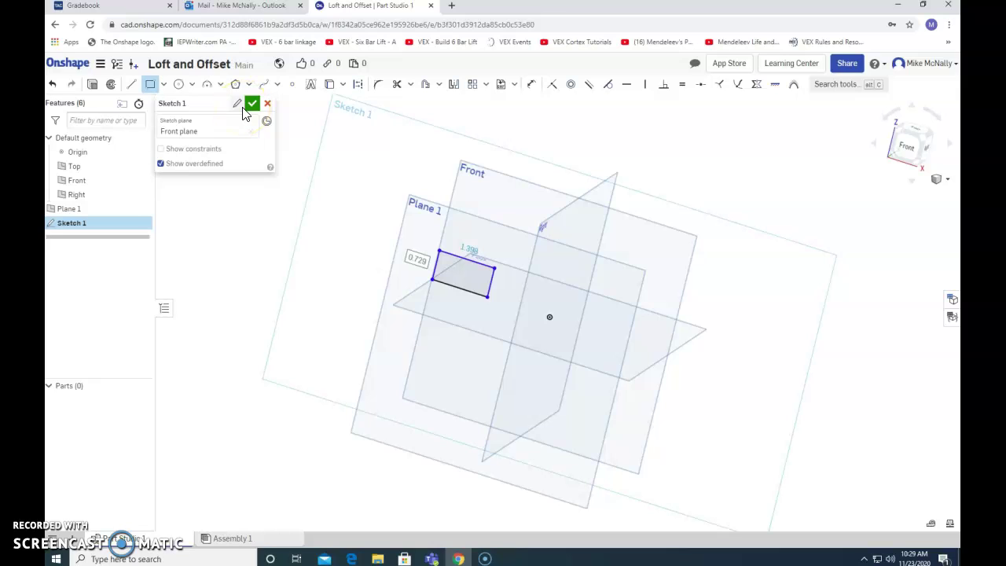
click(193, 137)
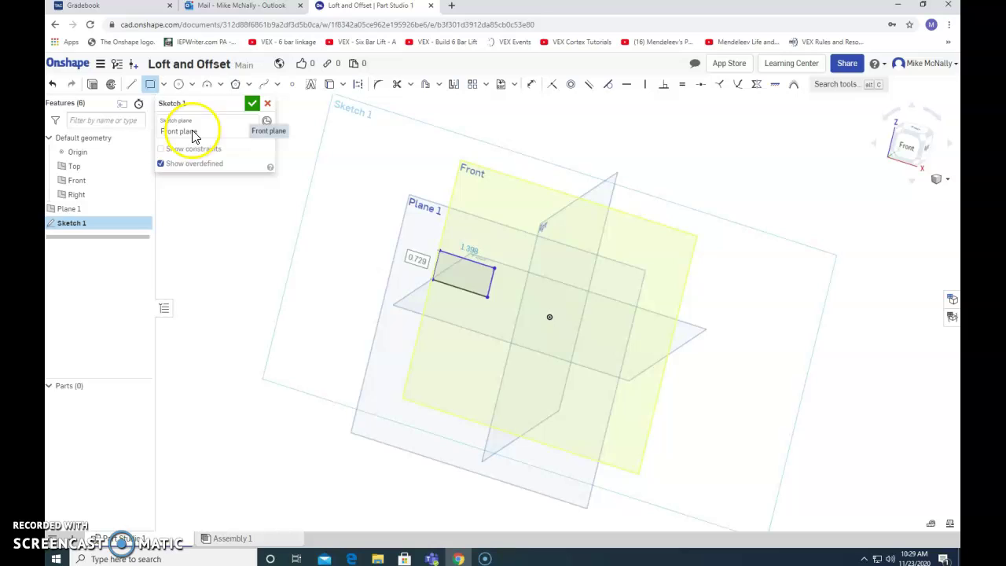
click(251, 103)
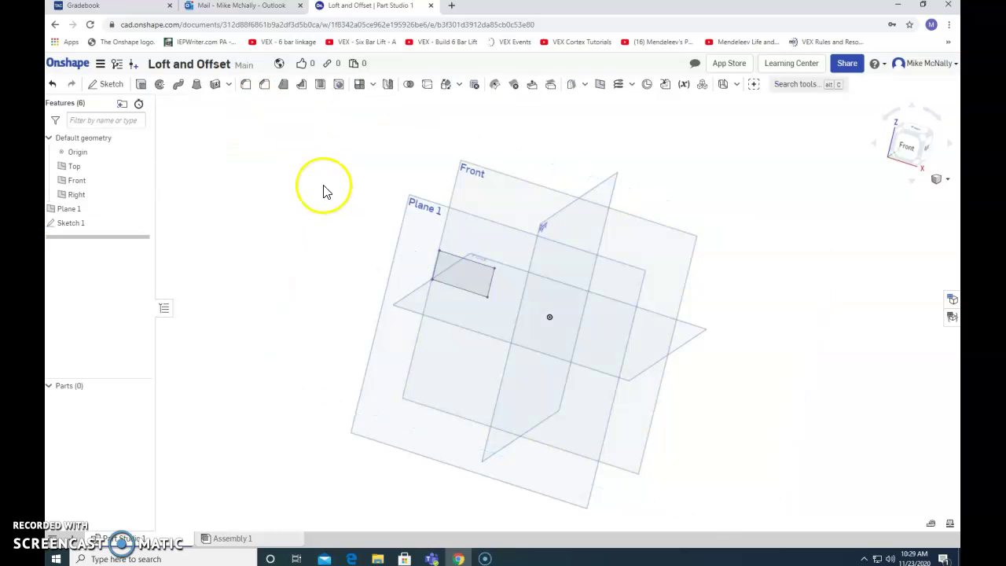
Start Sketch 2 on Plane 1 and choose the inscribed polygon tool.
click(111, 87)
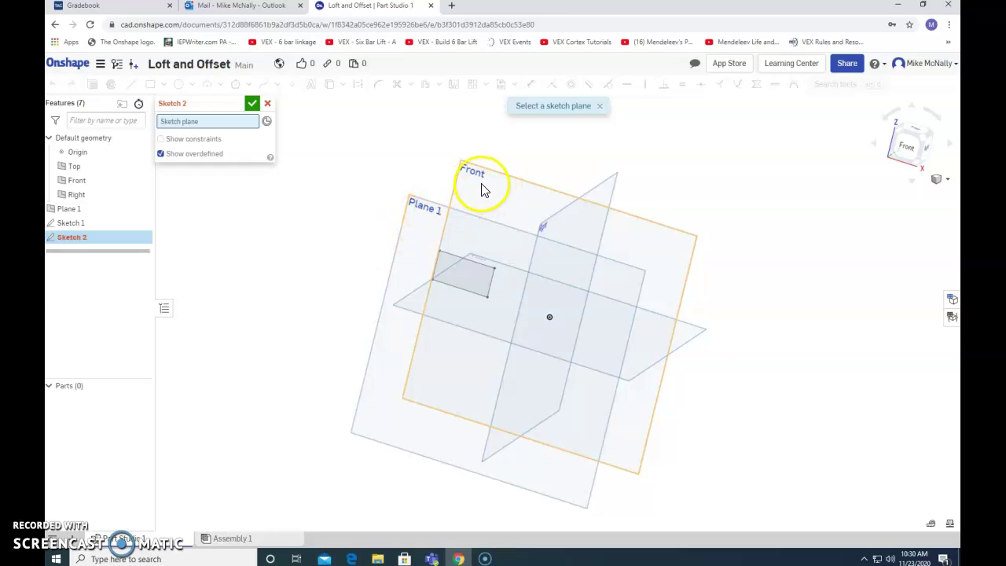
click(424, 226)
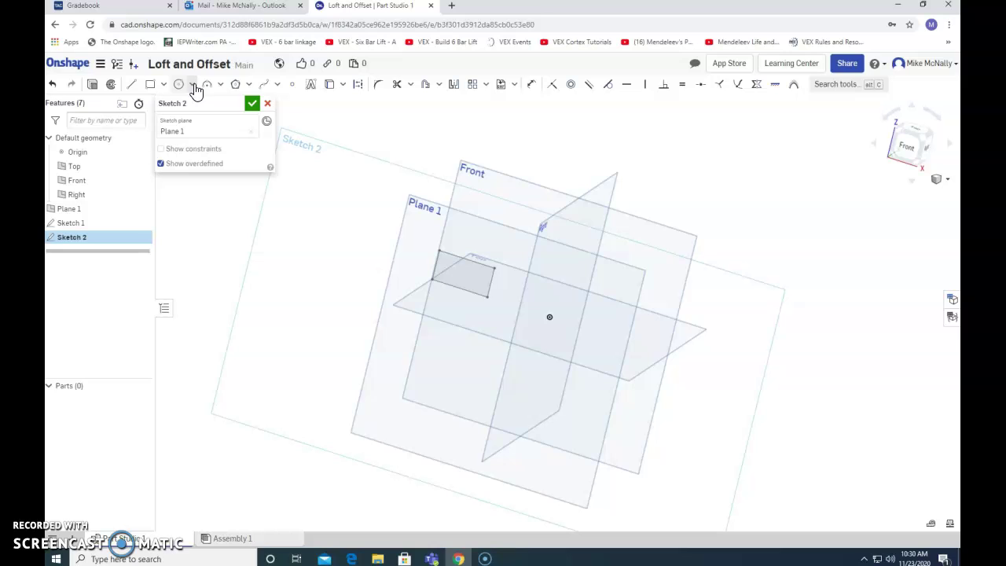
click(249, 84)
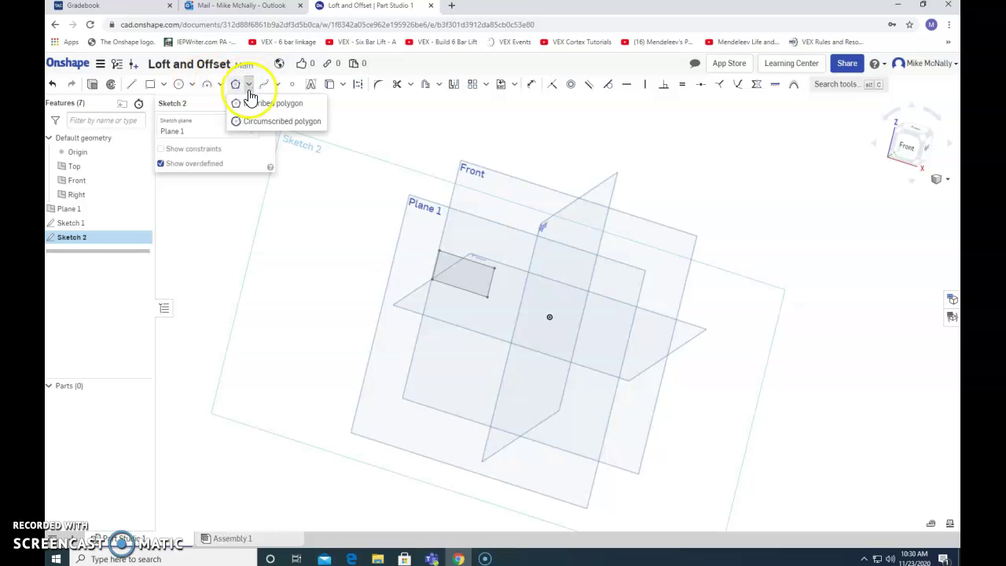
click(251, 104)
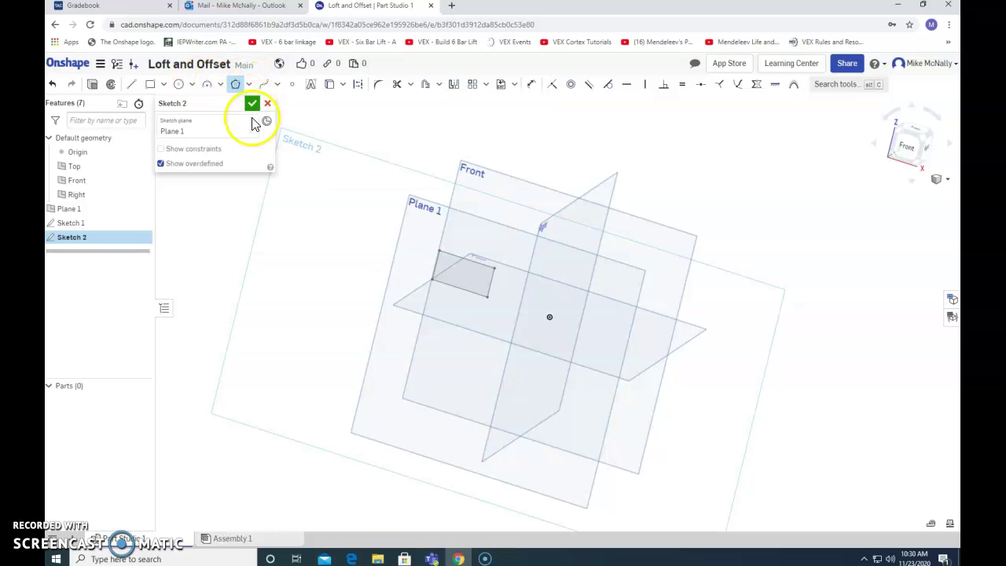
click(248, 86)
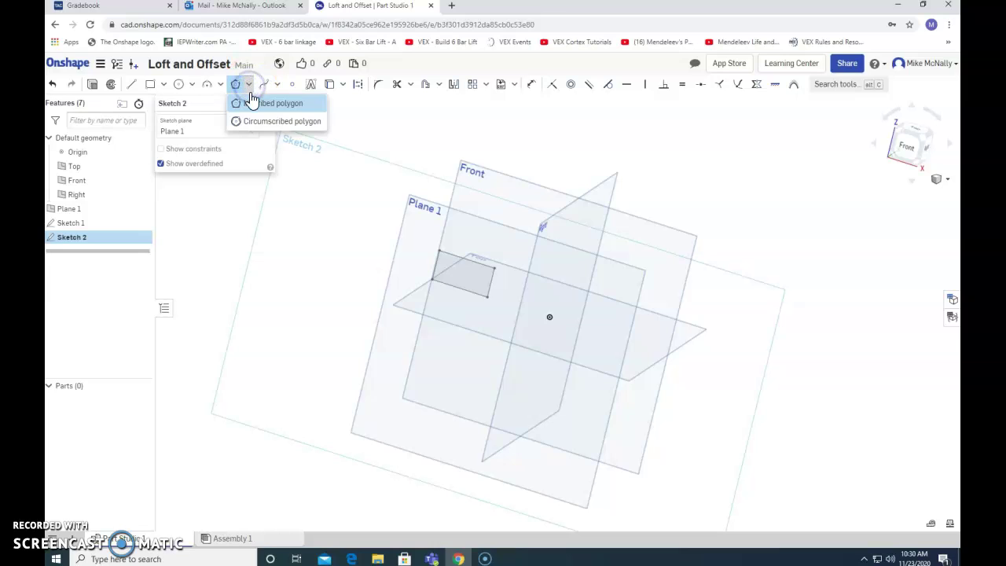
click(254, 103)
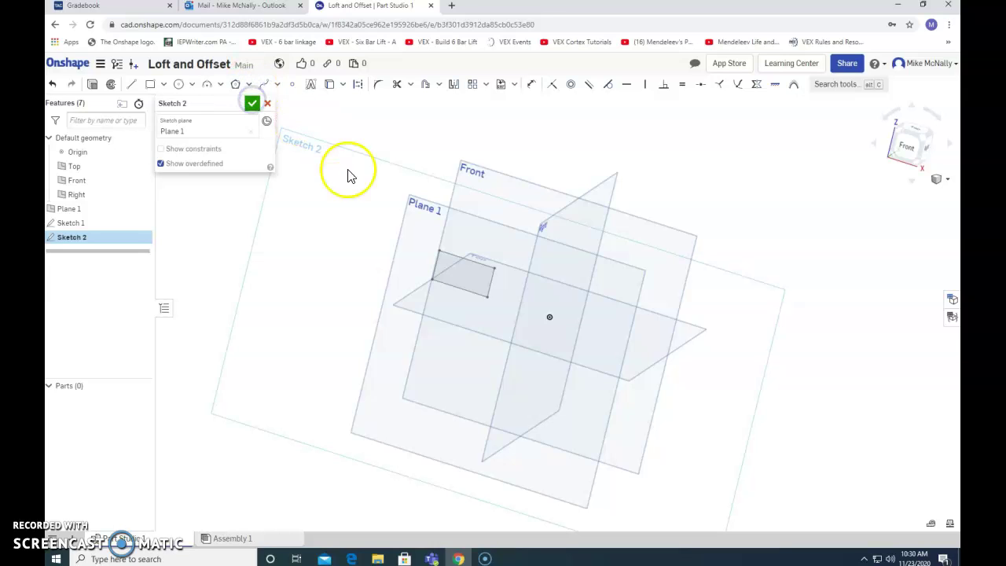
click(407, 278)
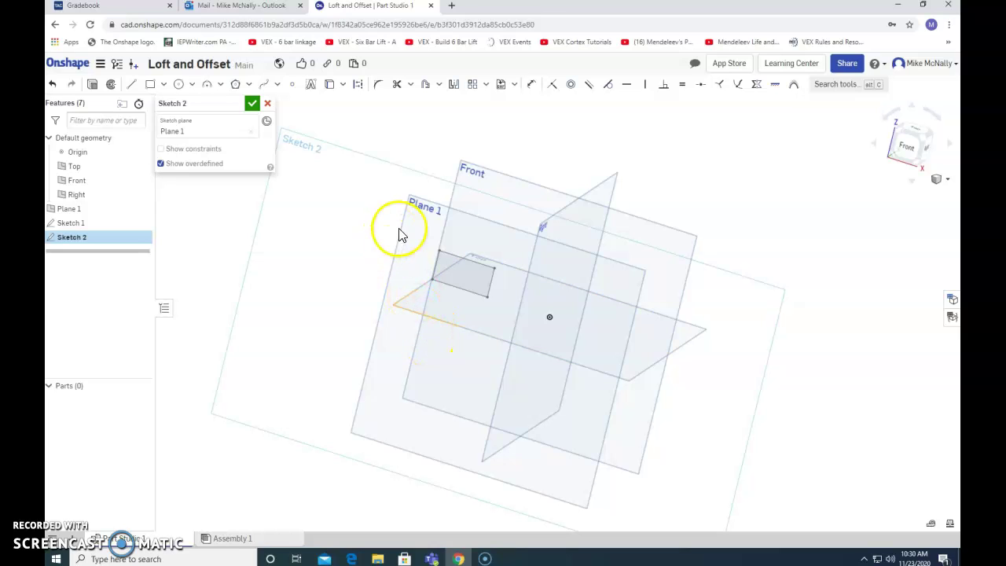
click(248, 84)
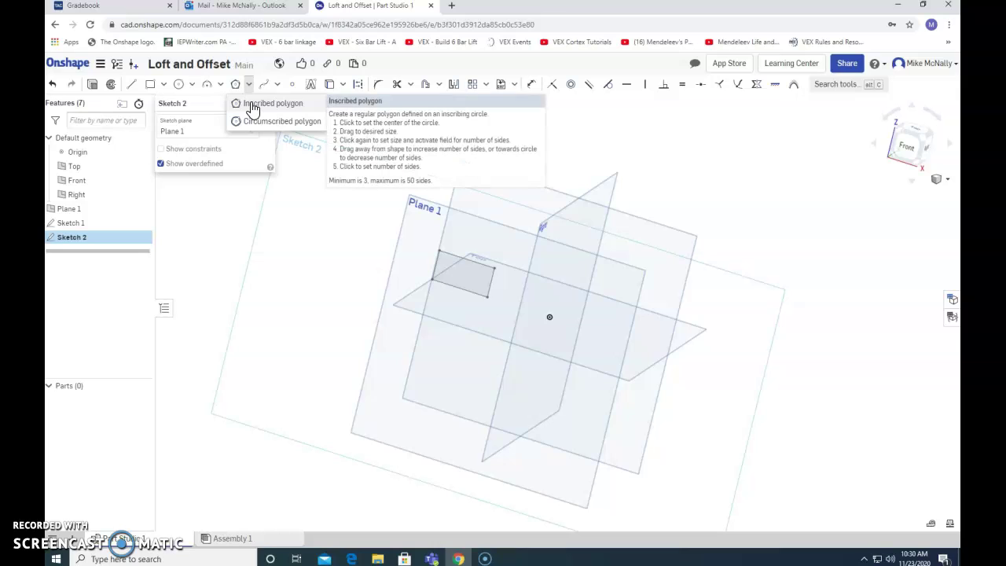
click(251, 105)
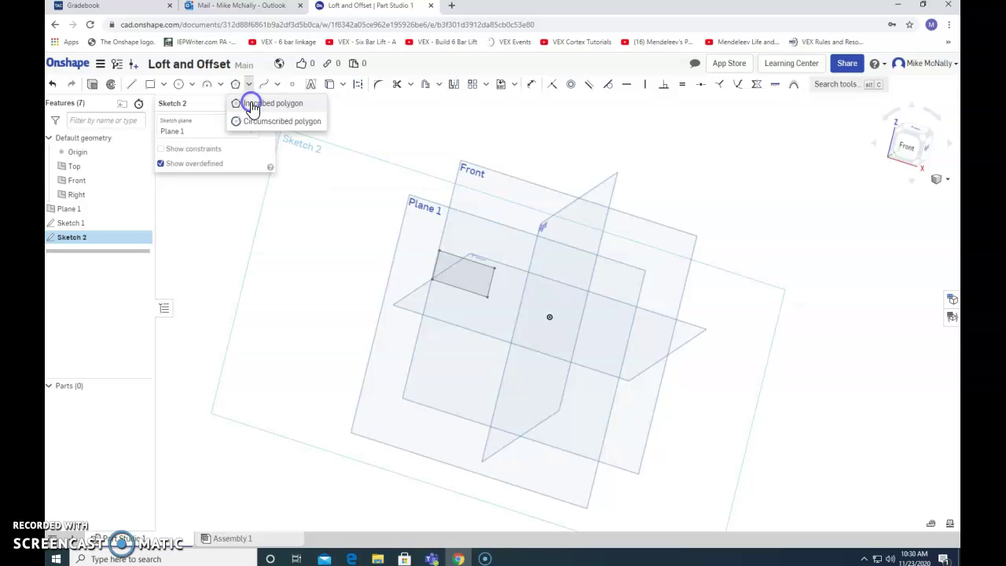
Draw a six-sided inscribed polygon on Plane 1 and accept Sketch 2.
click(413, 232)
click(422, 281)
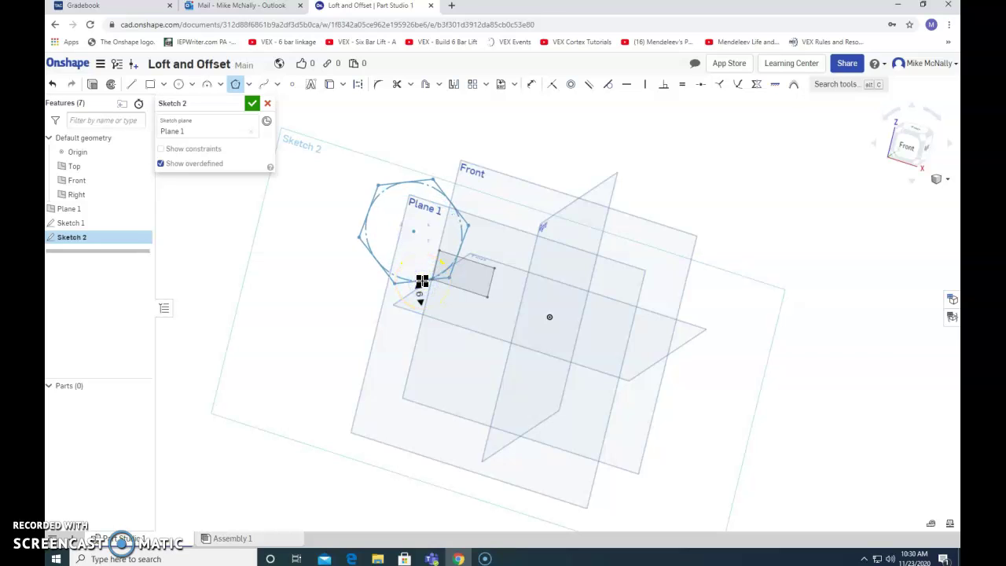
click(405, 272)
click(300, 154)
text(4)
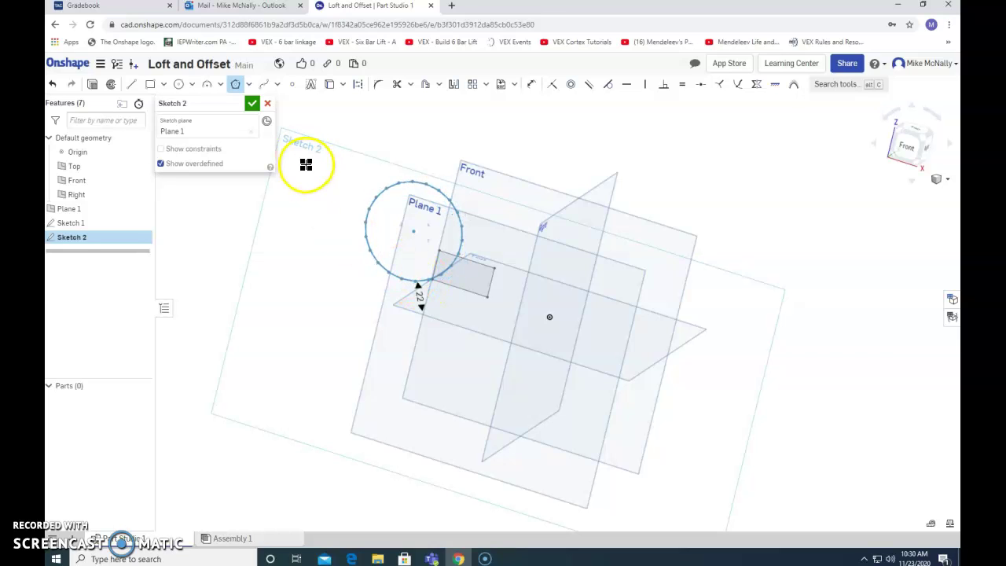
click(417, 285)
scroll(424, 259, down, 1)
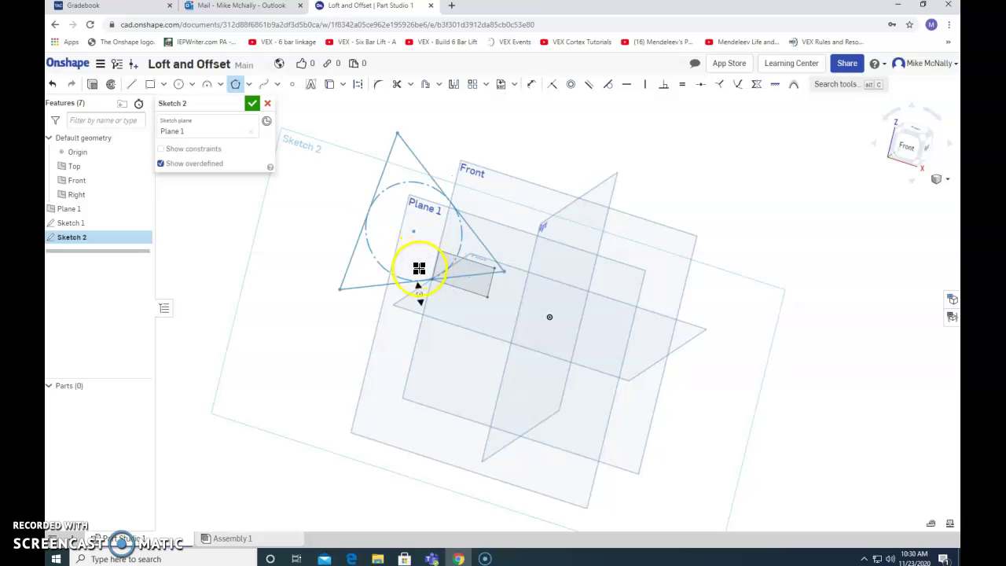
scroll(415, 283, up, 7)
scroll(418, 296, down, 7)
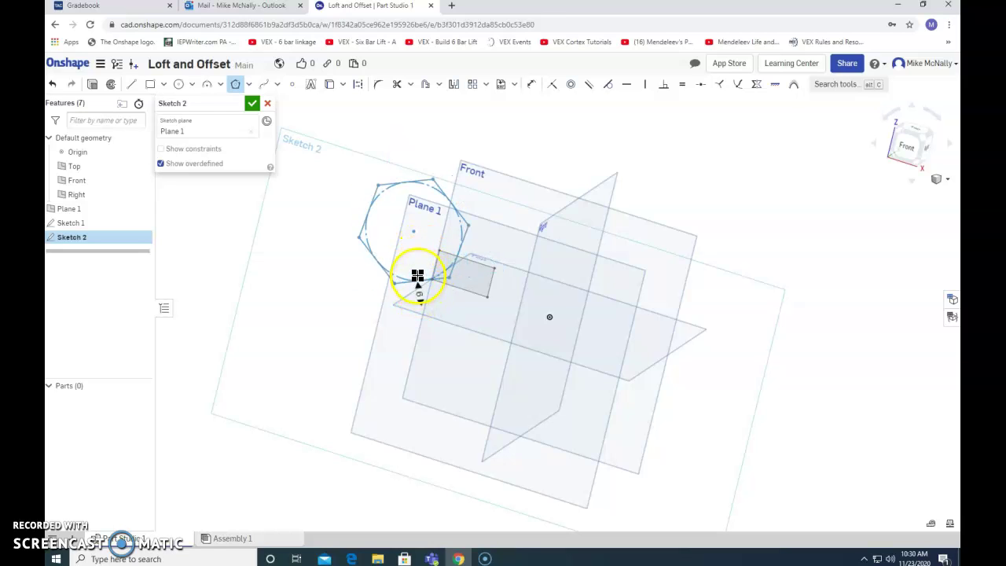
scroll(416, 273, up, 3)
click(415, 281)
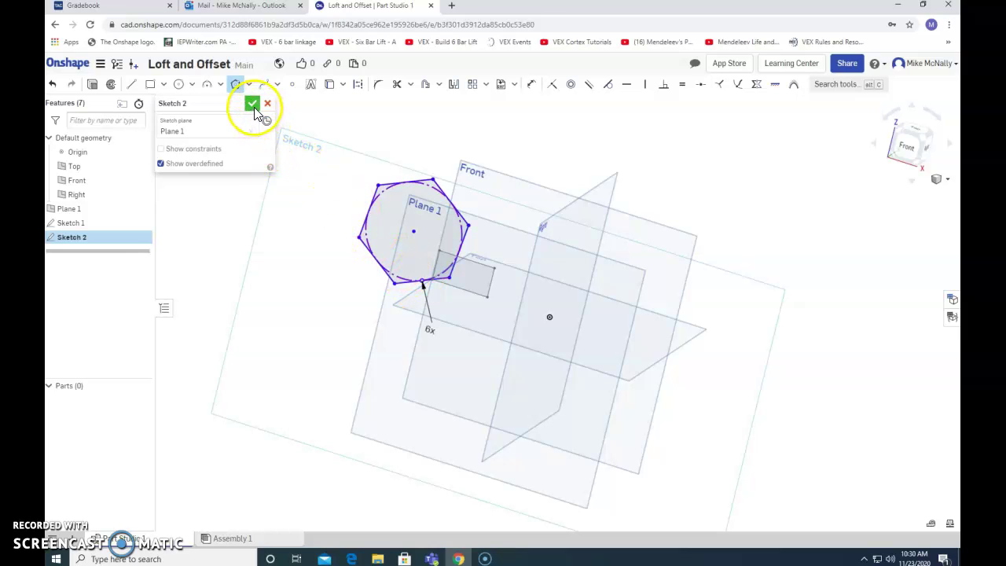
click(253, 106)
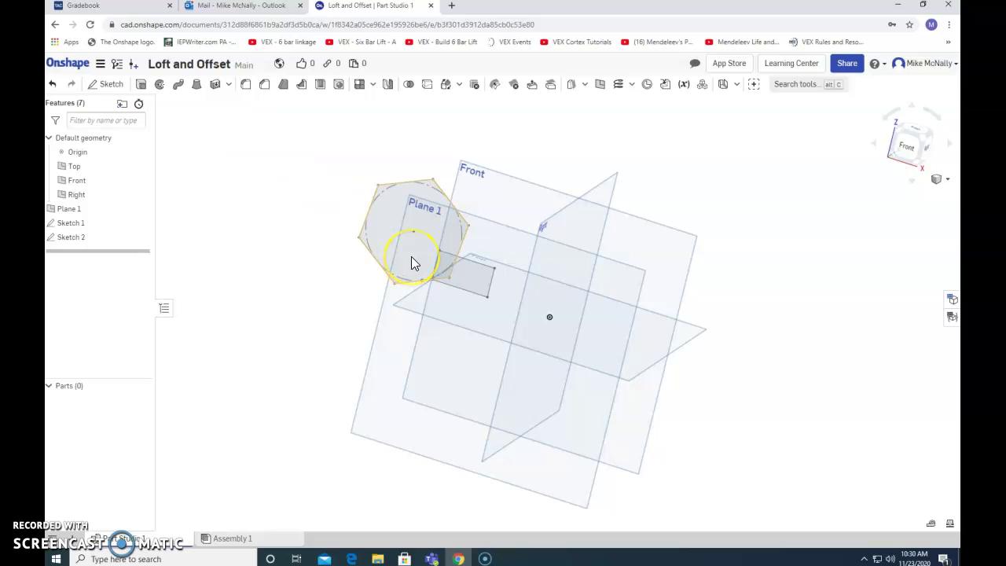
Preview a solid Loft 1 from the Sketch 2 hexagon to the Sketch 1 rectangle.
key(Right)
key(Right)
key(Right)
key(Right)
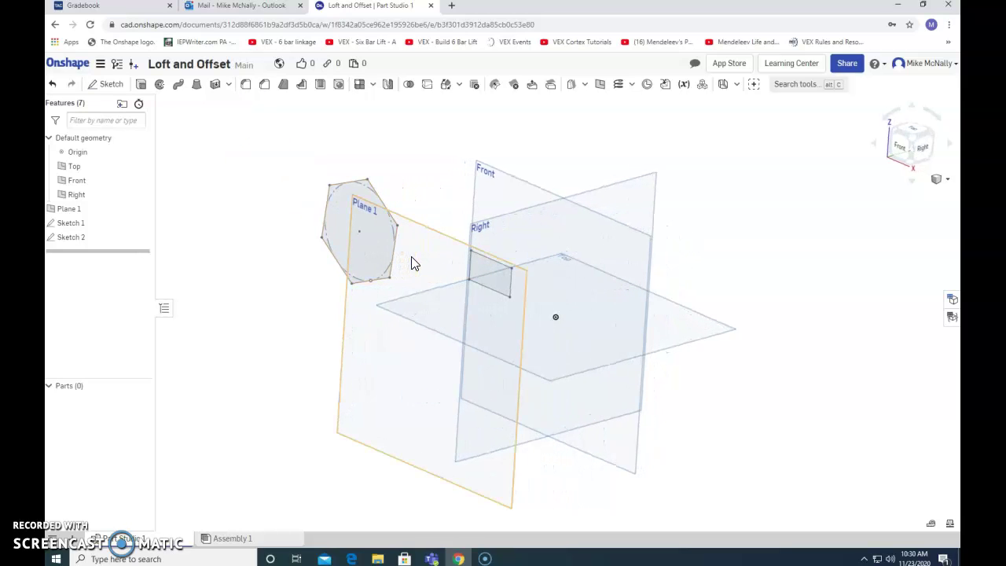
click(501, 226)
click(354, 232)
click(197, 86)
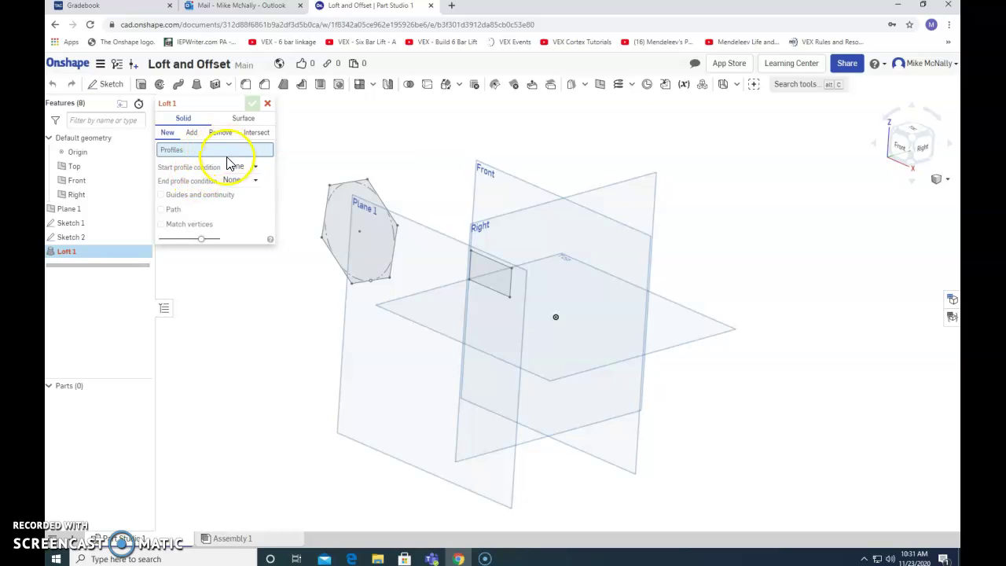
click(326, 217)
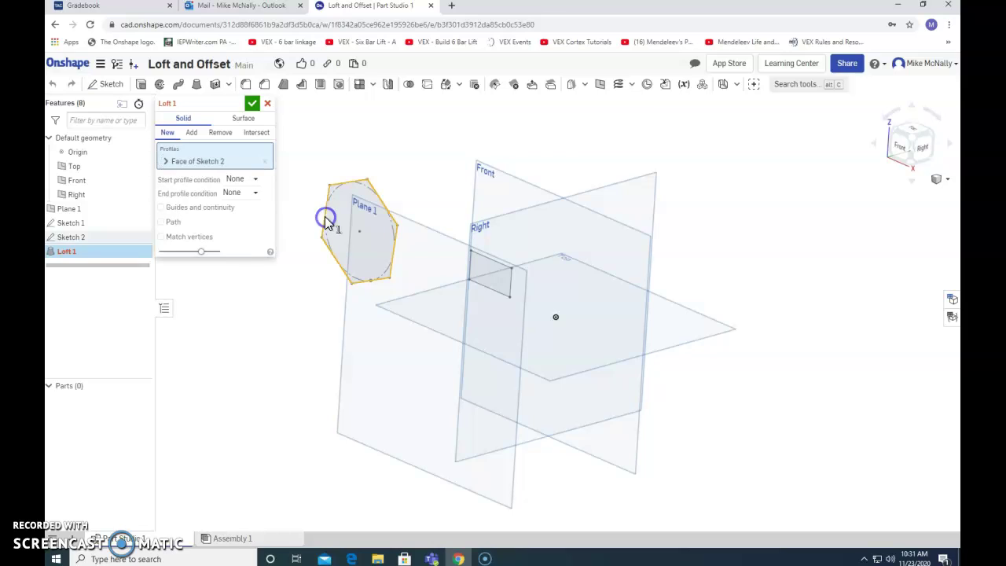
click(509, 288)
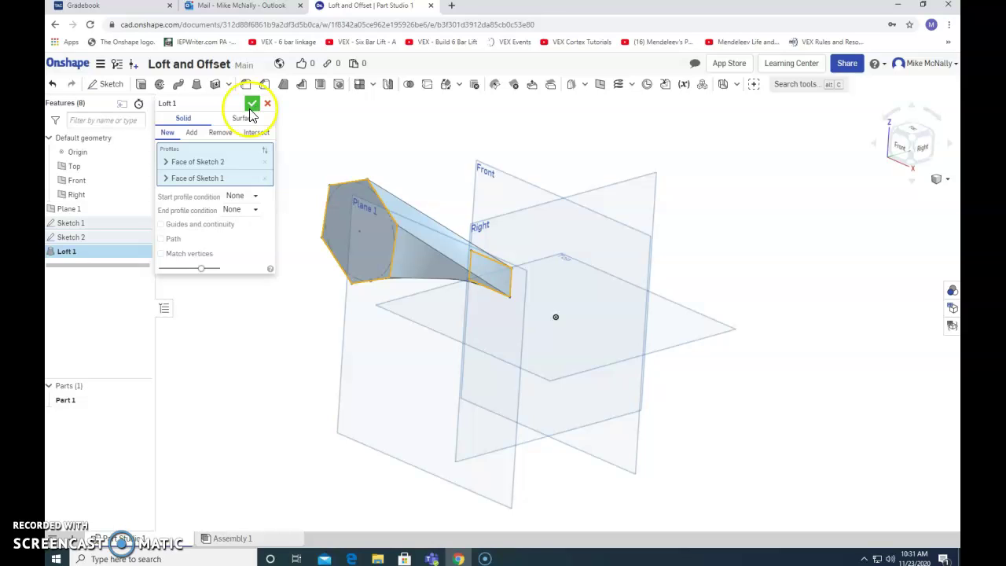
click(213, 130)
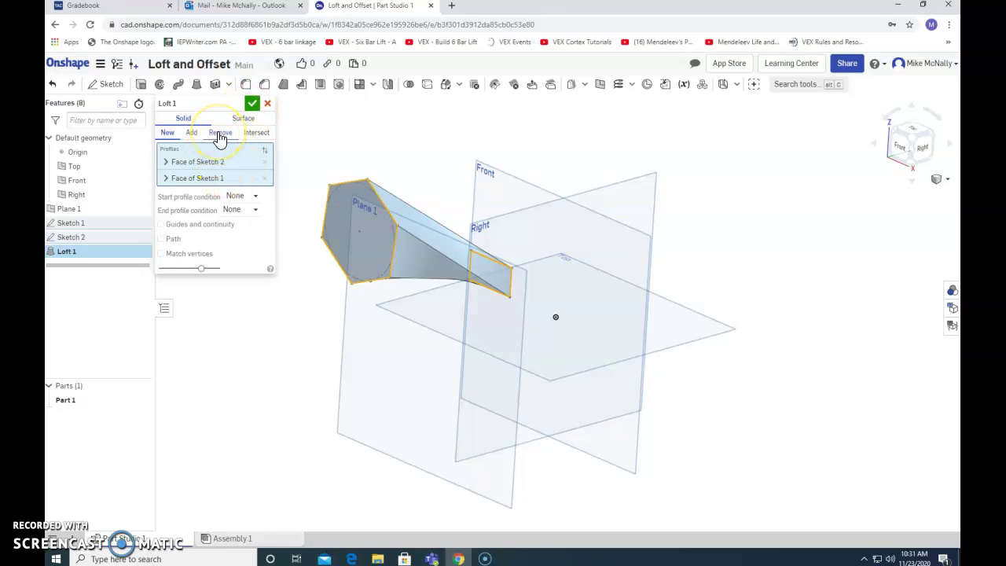
click(364, 213)
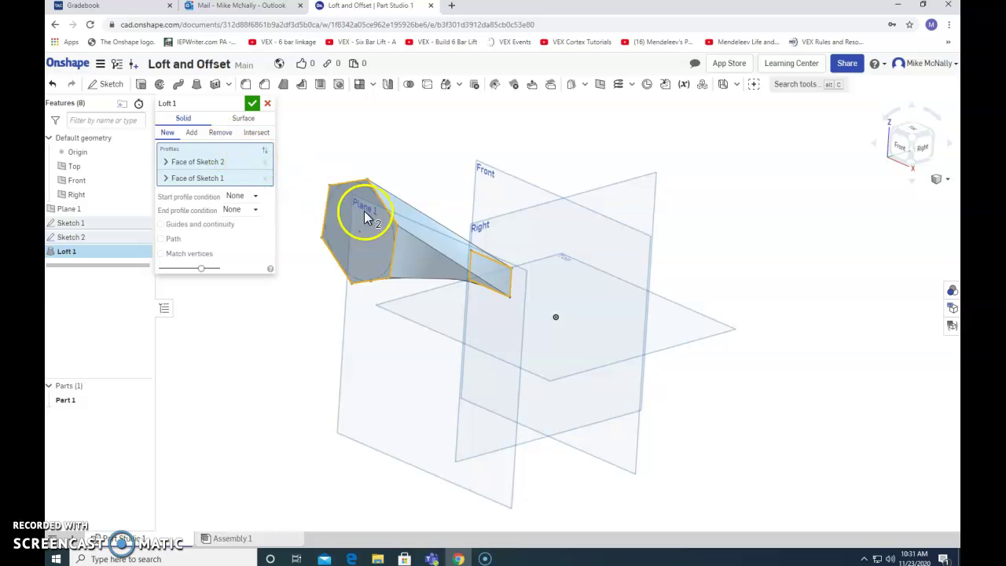